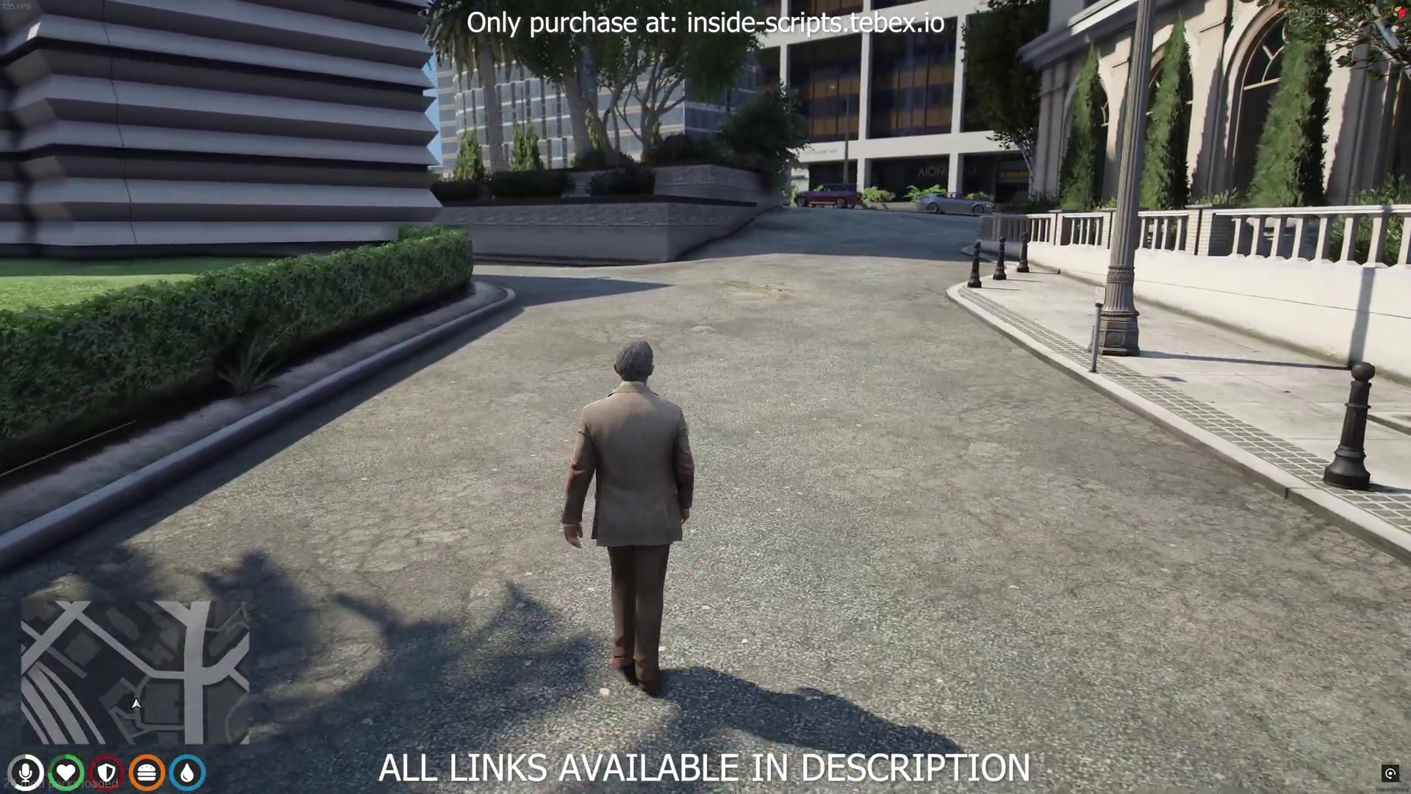
type("t/")
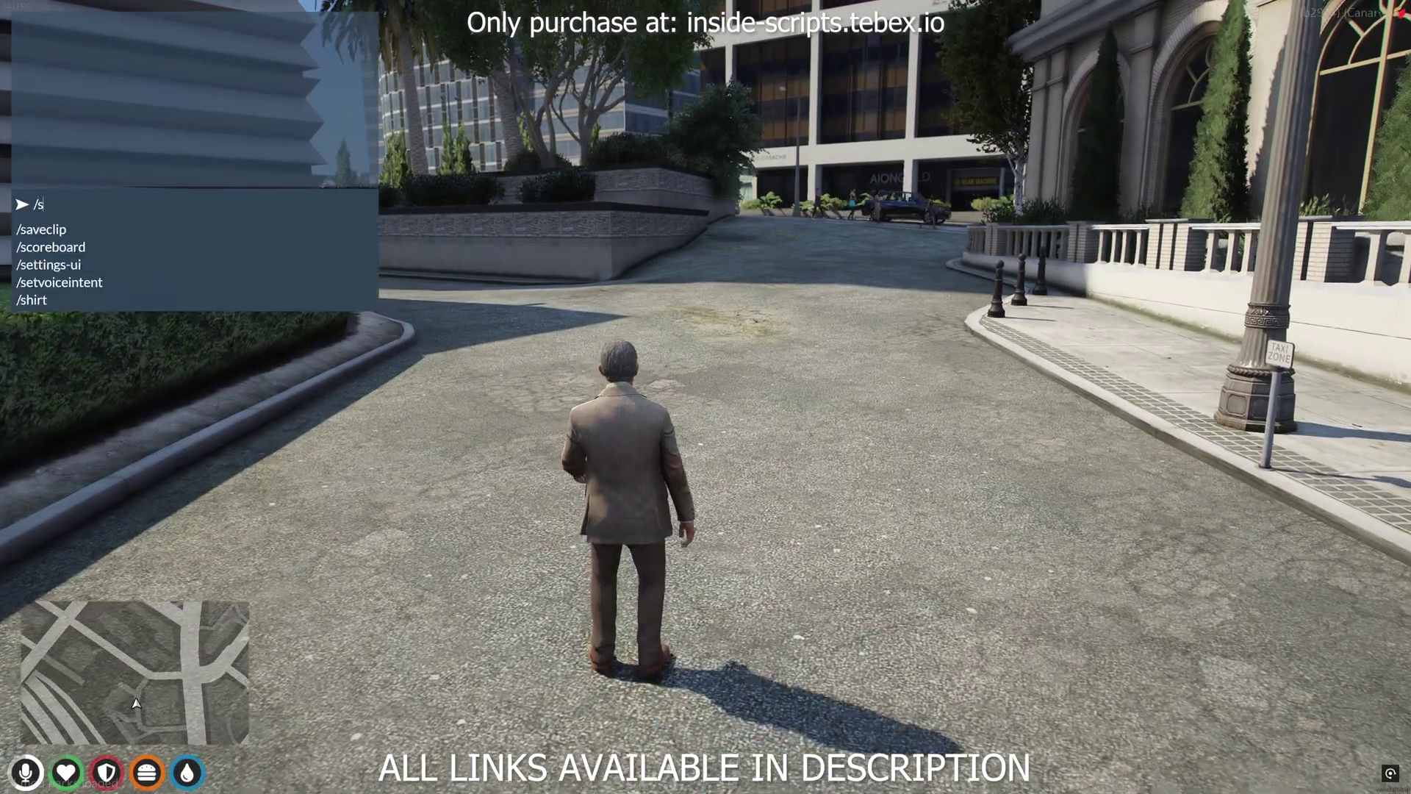
type("settings-ui")
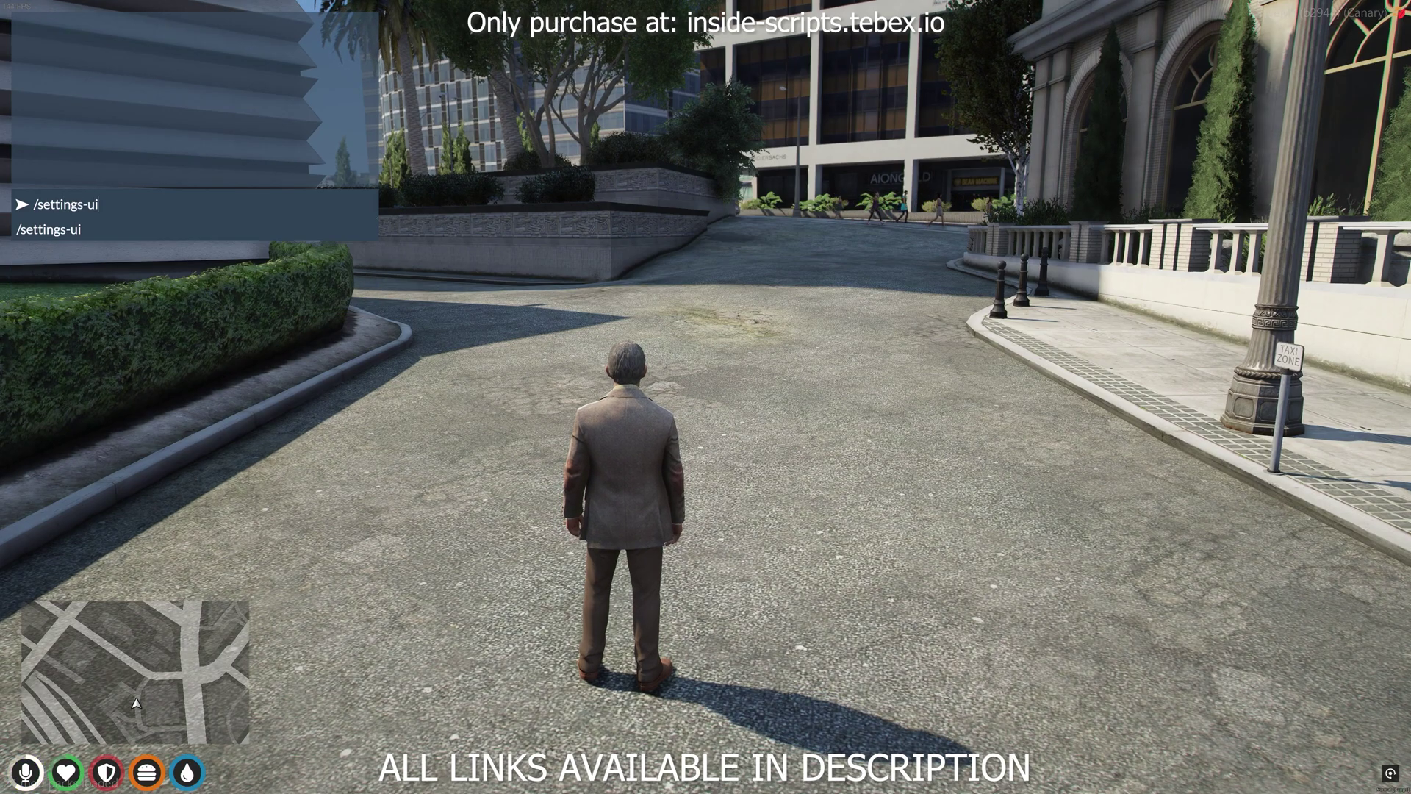
Step: Run /settings-ui and drag the notification sound volume from 20% up to about 46%
key("Return")
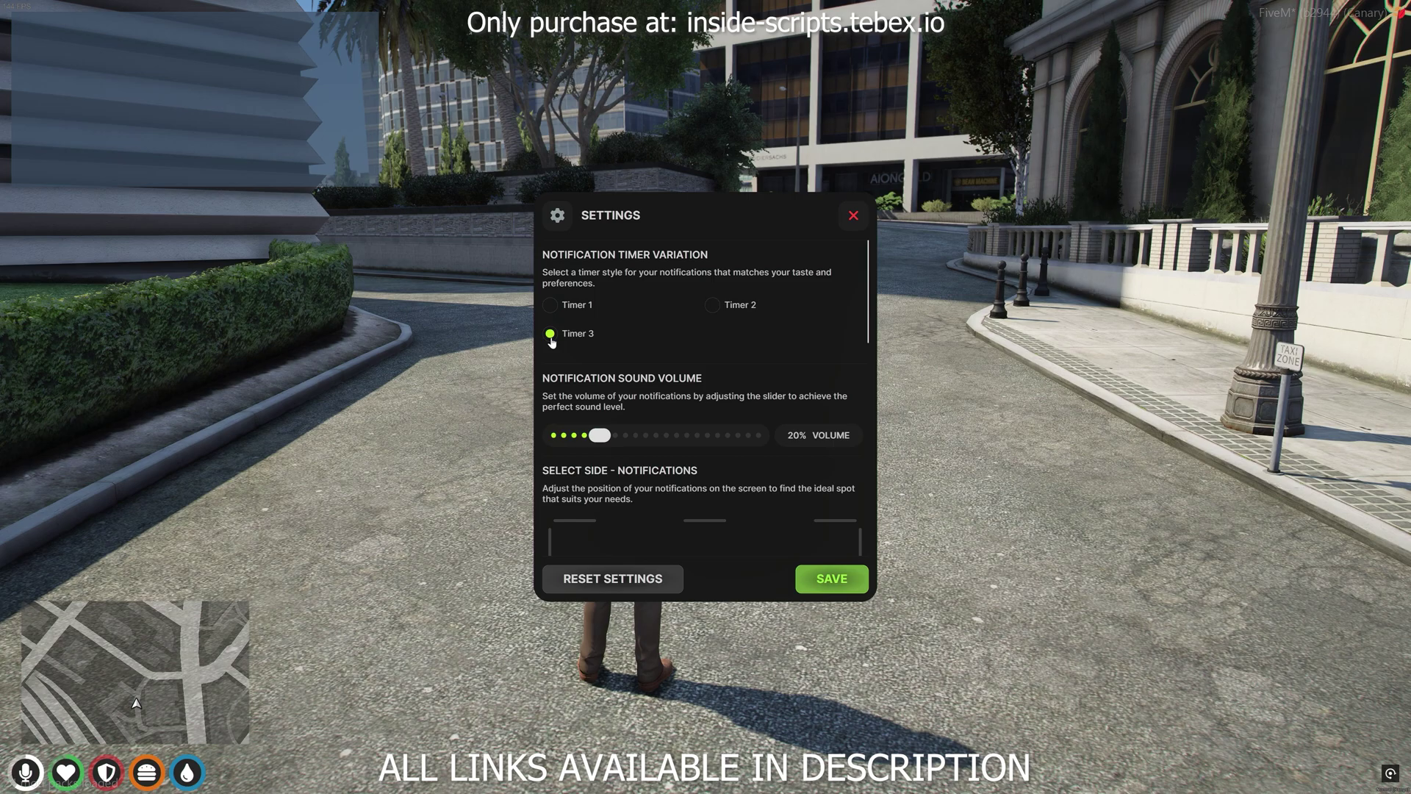
scroll(615, 380, "down", 1)
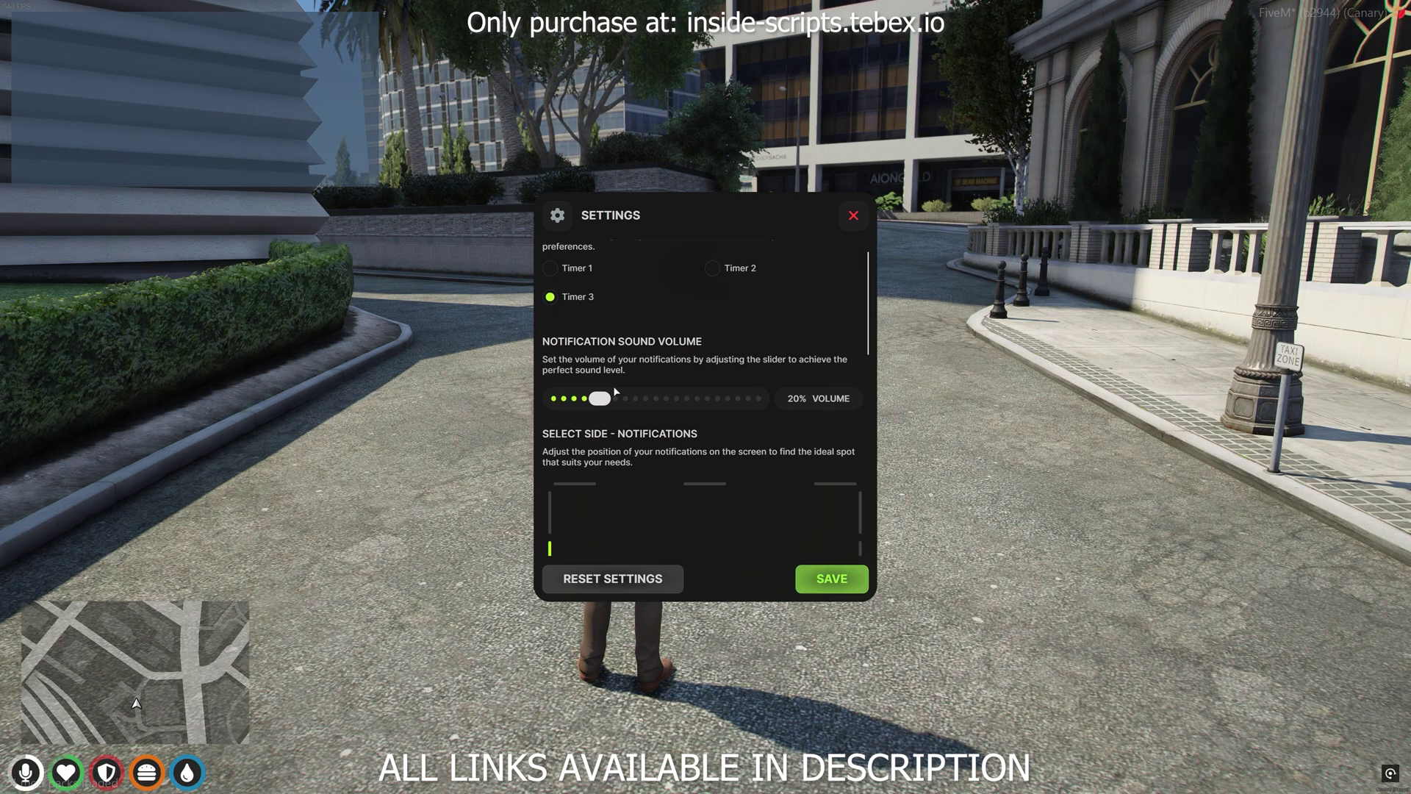
left_click_drag(600, 405, 633, 405)
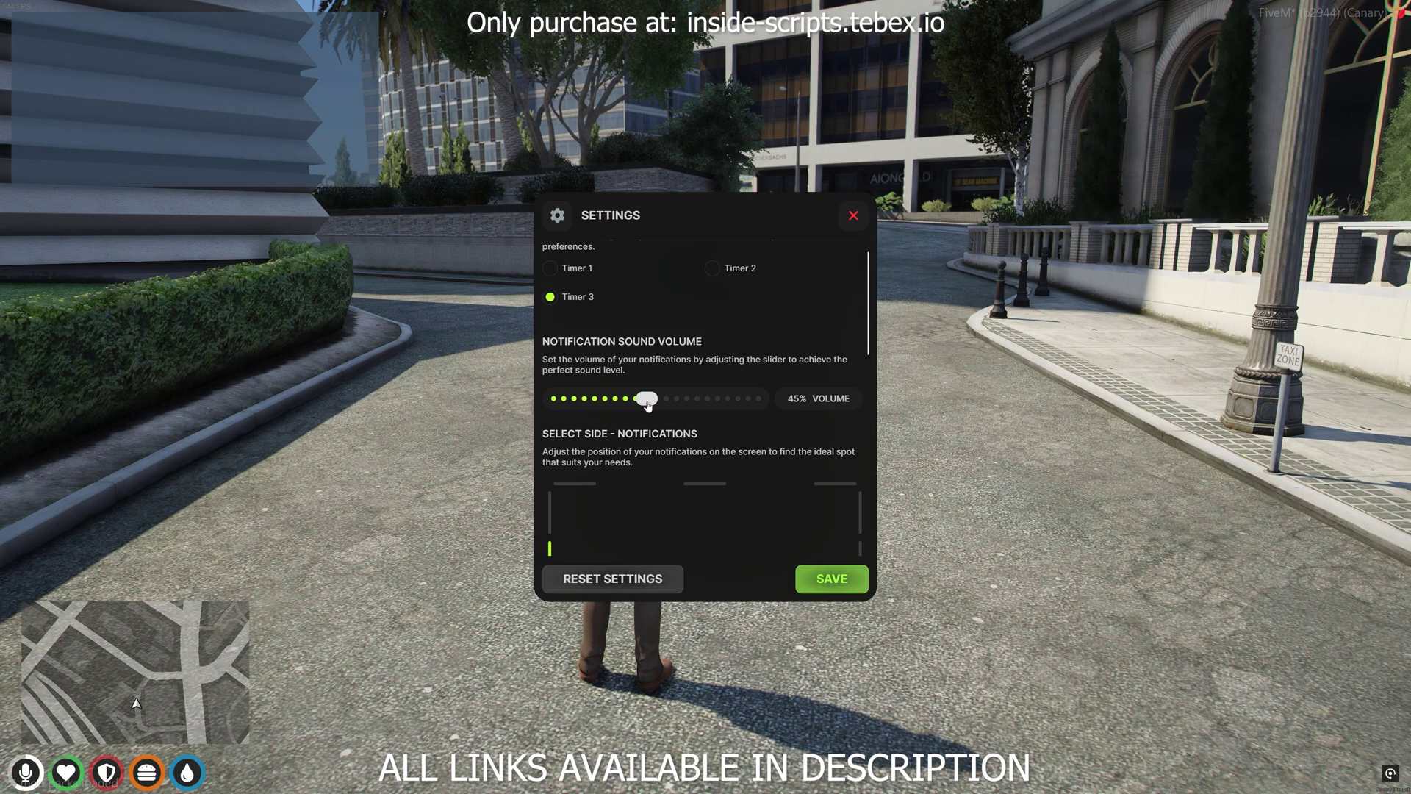
scroll(648, 401, "down", 2)
scroll(634, 359, "down", 2)
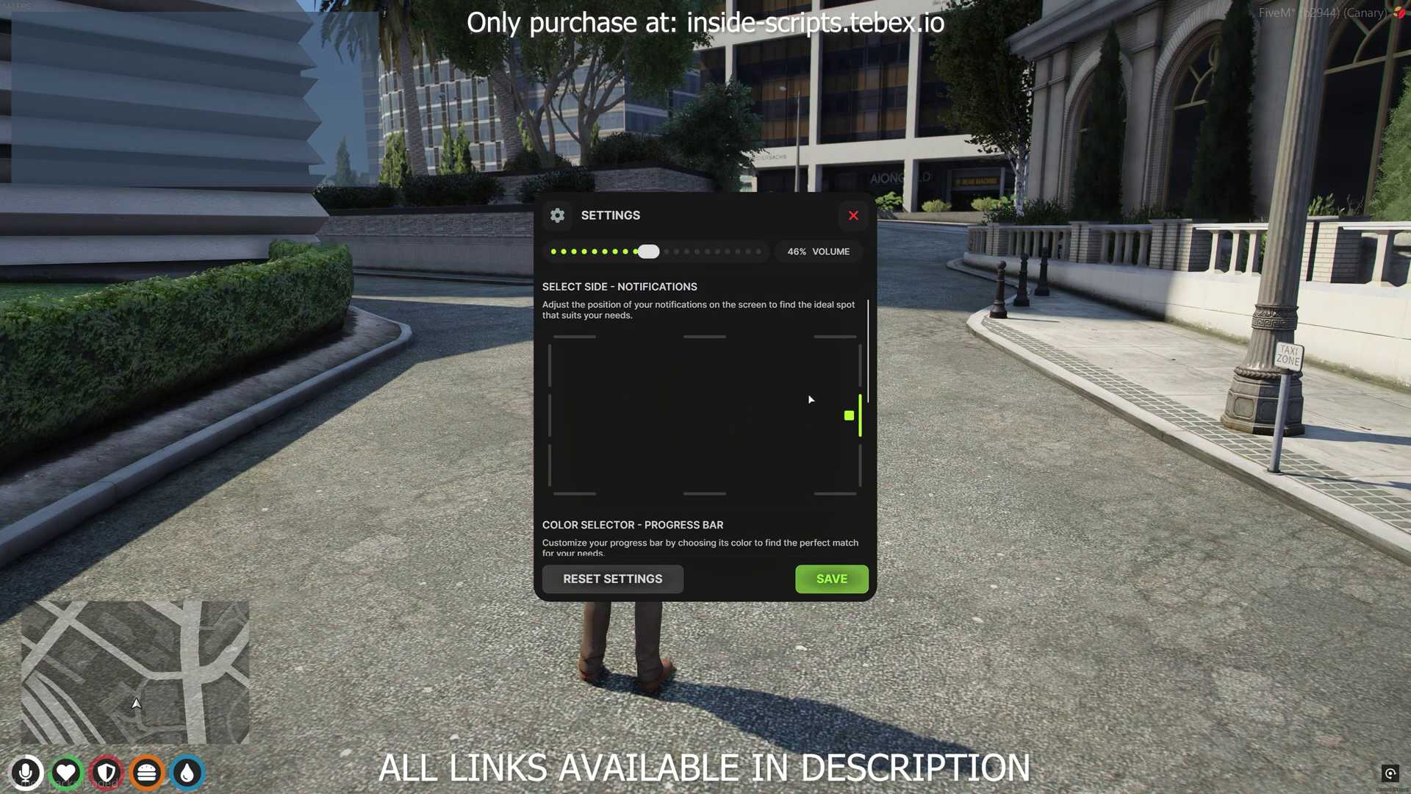
Step: Close the Settings dialog with its red X to get back to the game
left_click(854, 215)
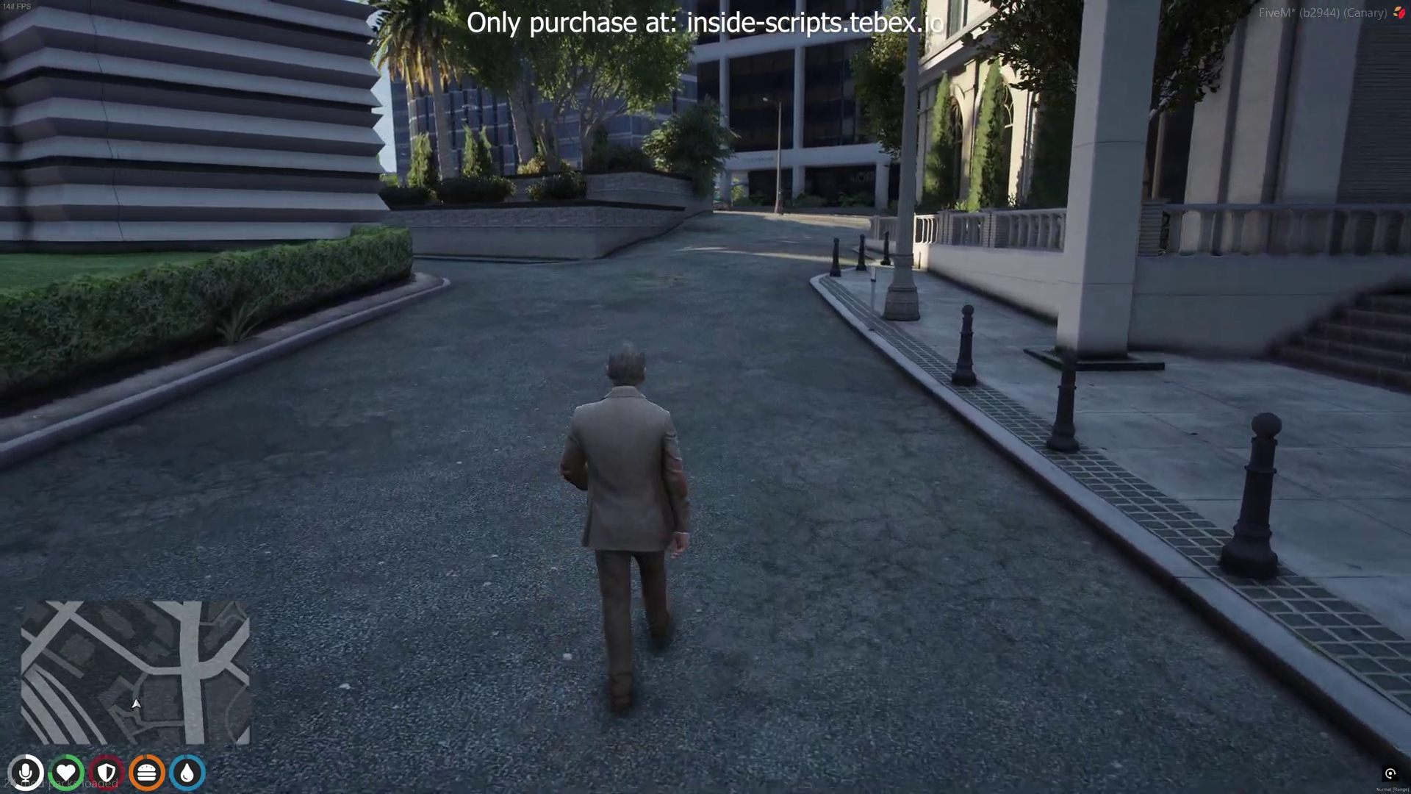
scroll(667, 377, "down", 3)
scroll(668, 378, "down", 3)
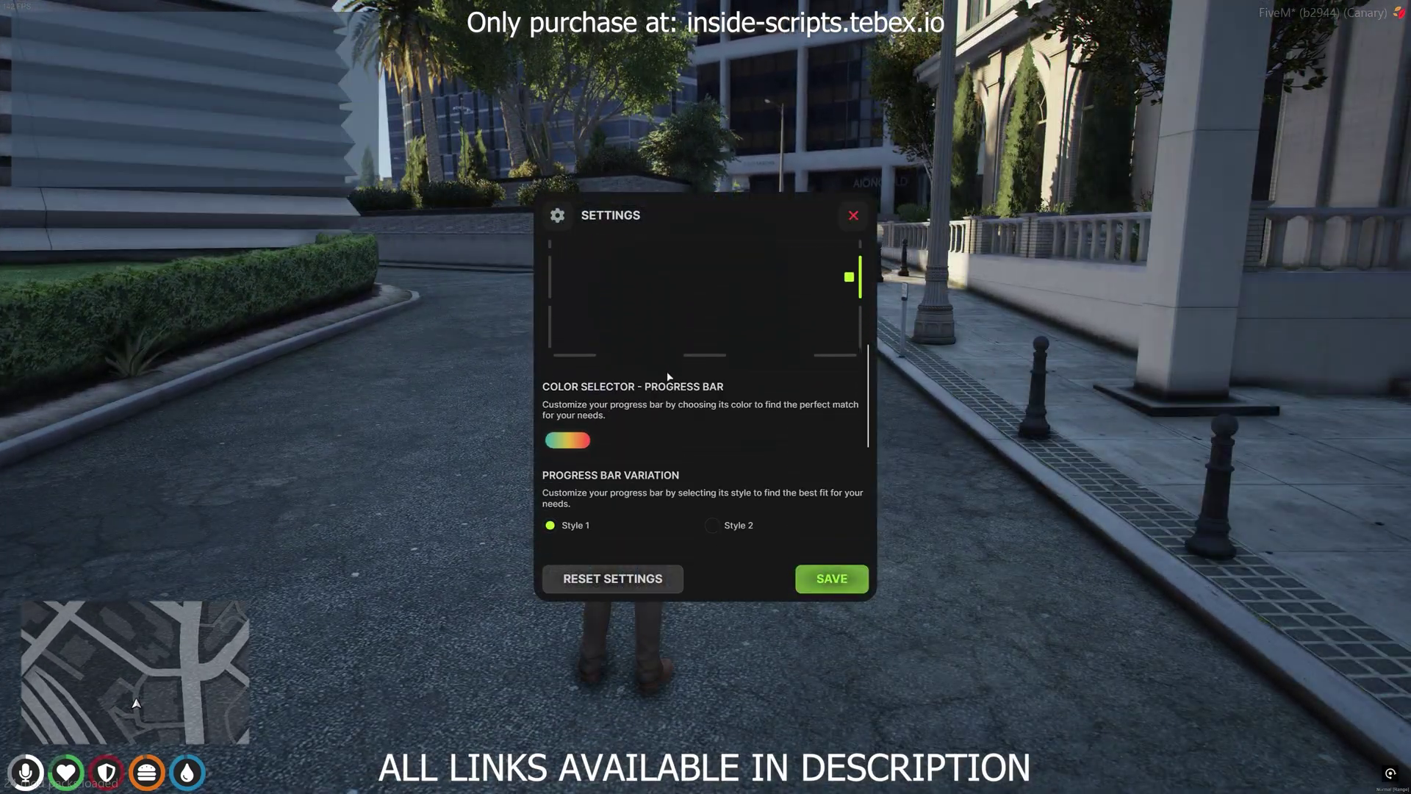
scroll(667, 377, "down", 2)
Step: Set the progress bar colour to a bright, saturated blue in the colour picker
left_click(572, 320)
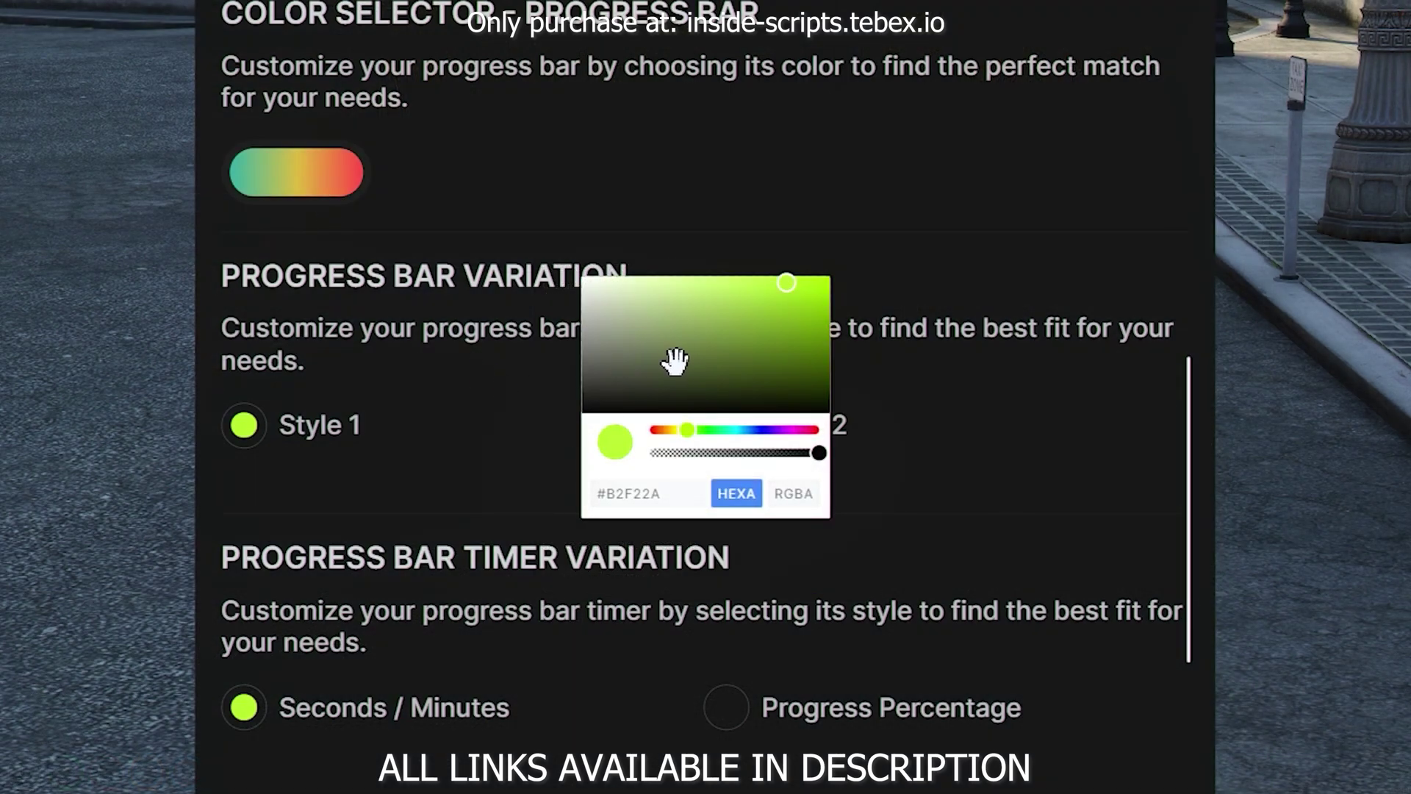
left_click_drag(707, 339, 646, 325)
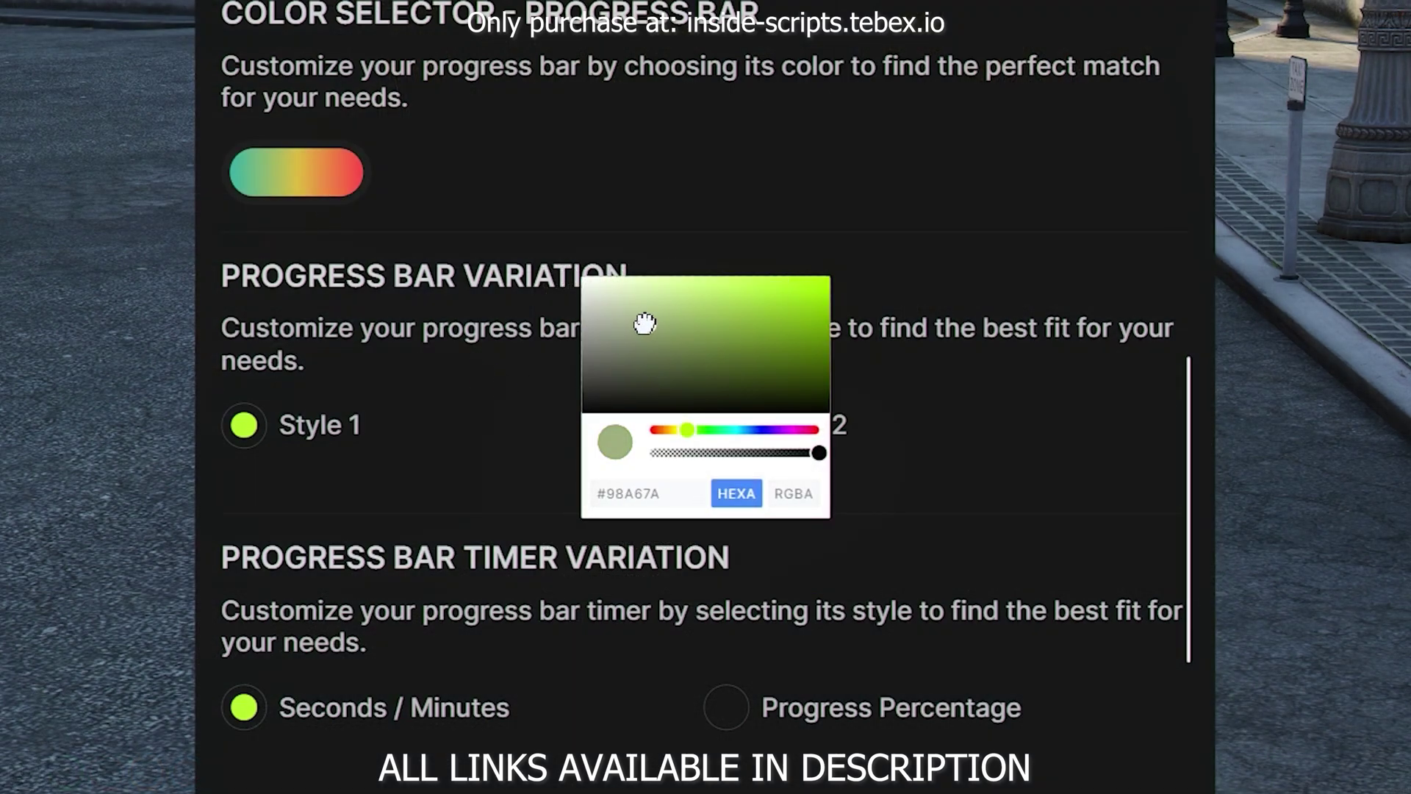
left_click(761, 430)
left_click_drag(761, 431, 765, 431)
left_click_drag(762, 325, 751, 302)
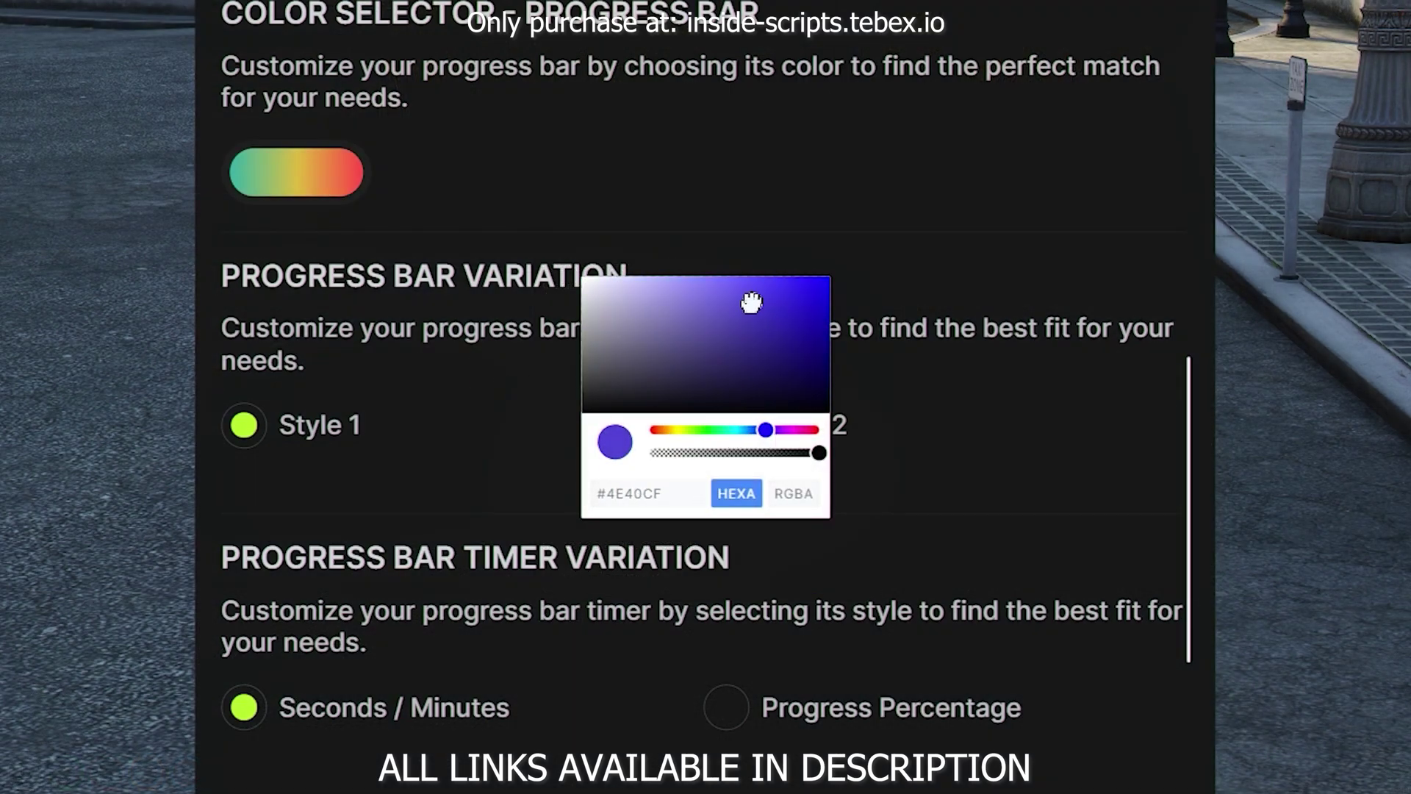
left_click(882, 381)
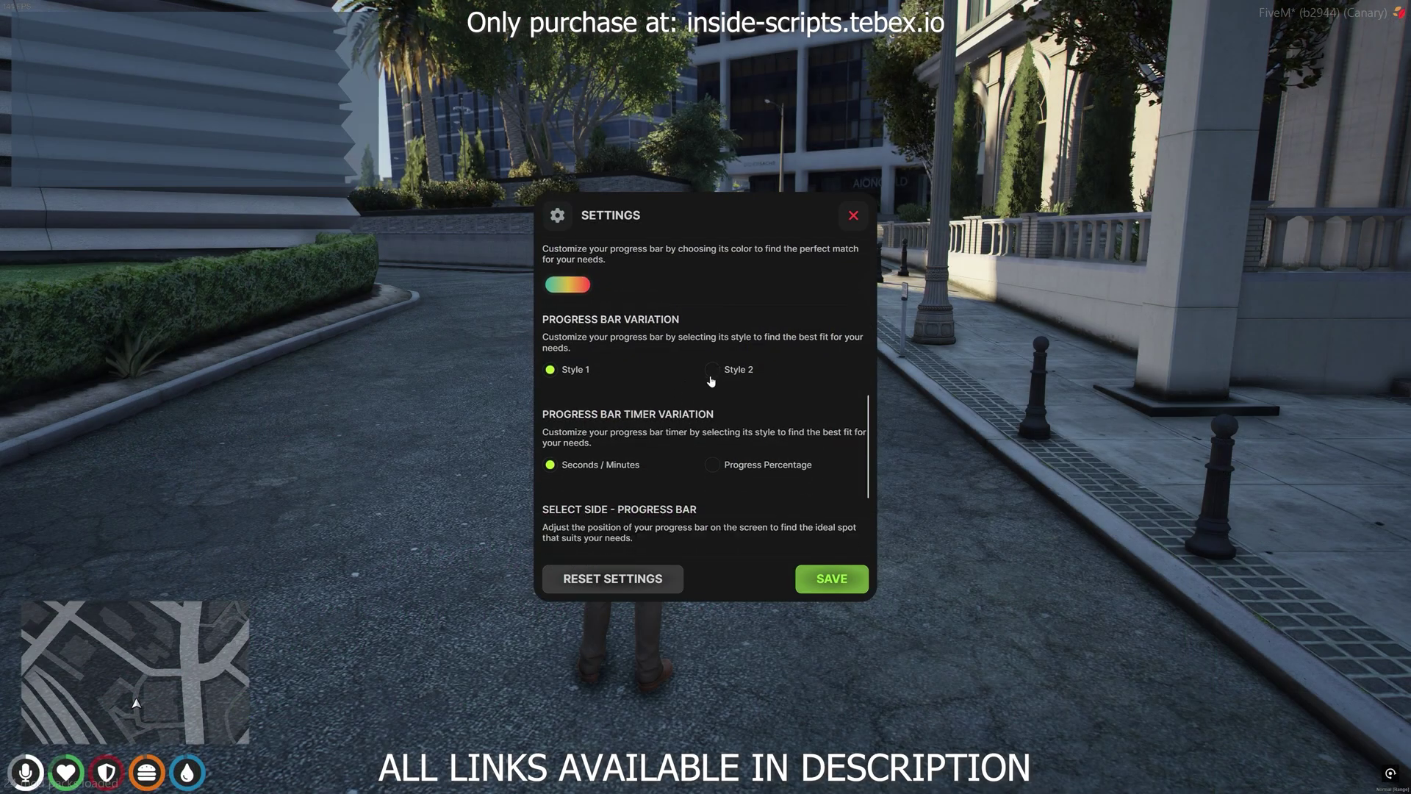
Step: Switch the progress bar to Style 2, place it top-centre, and save the settings
left_click(712, 374)
scroll(712, 375, "down", 1)
scroll(712, 375, "down", 1)
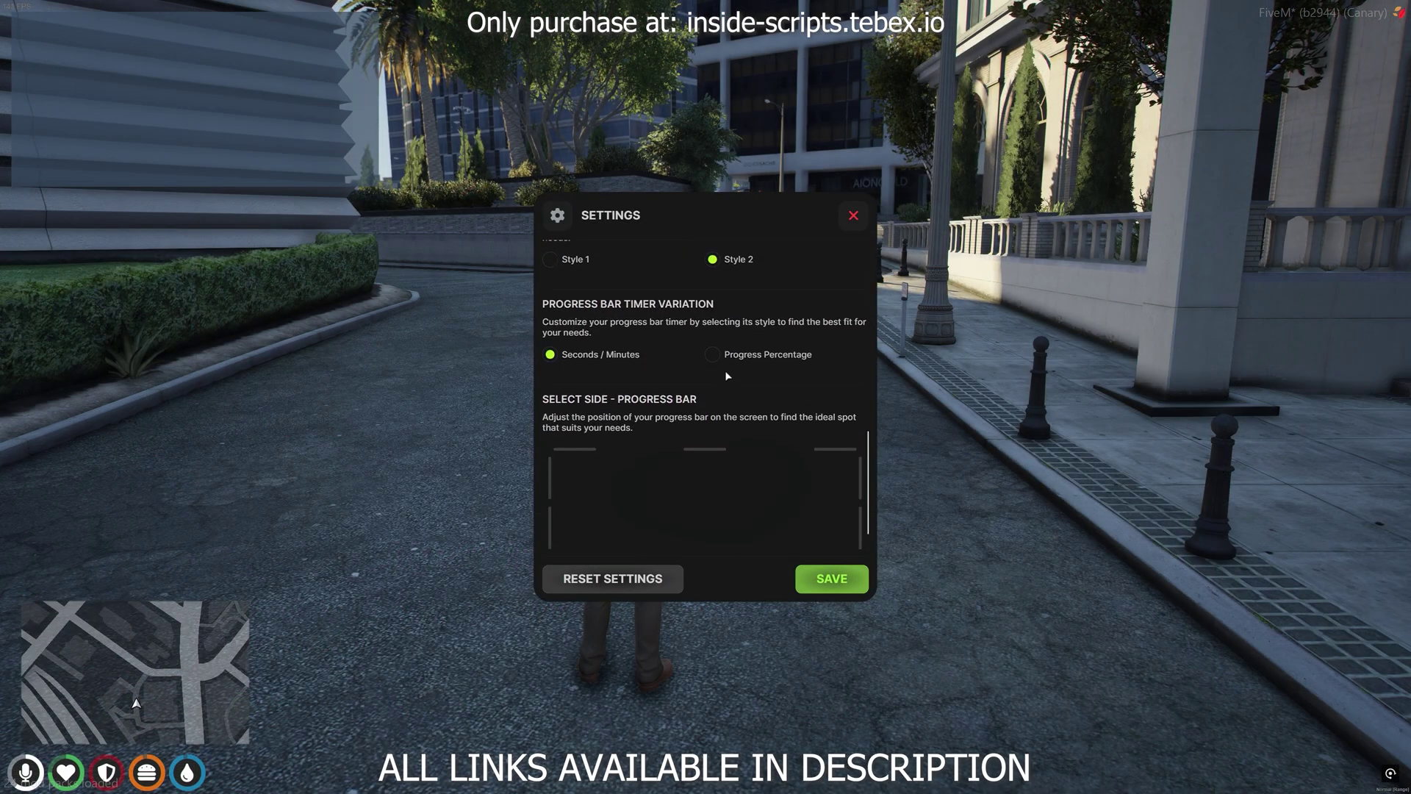
scroll(696, 353, "down", 1)
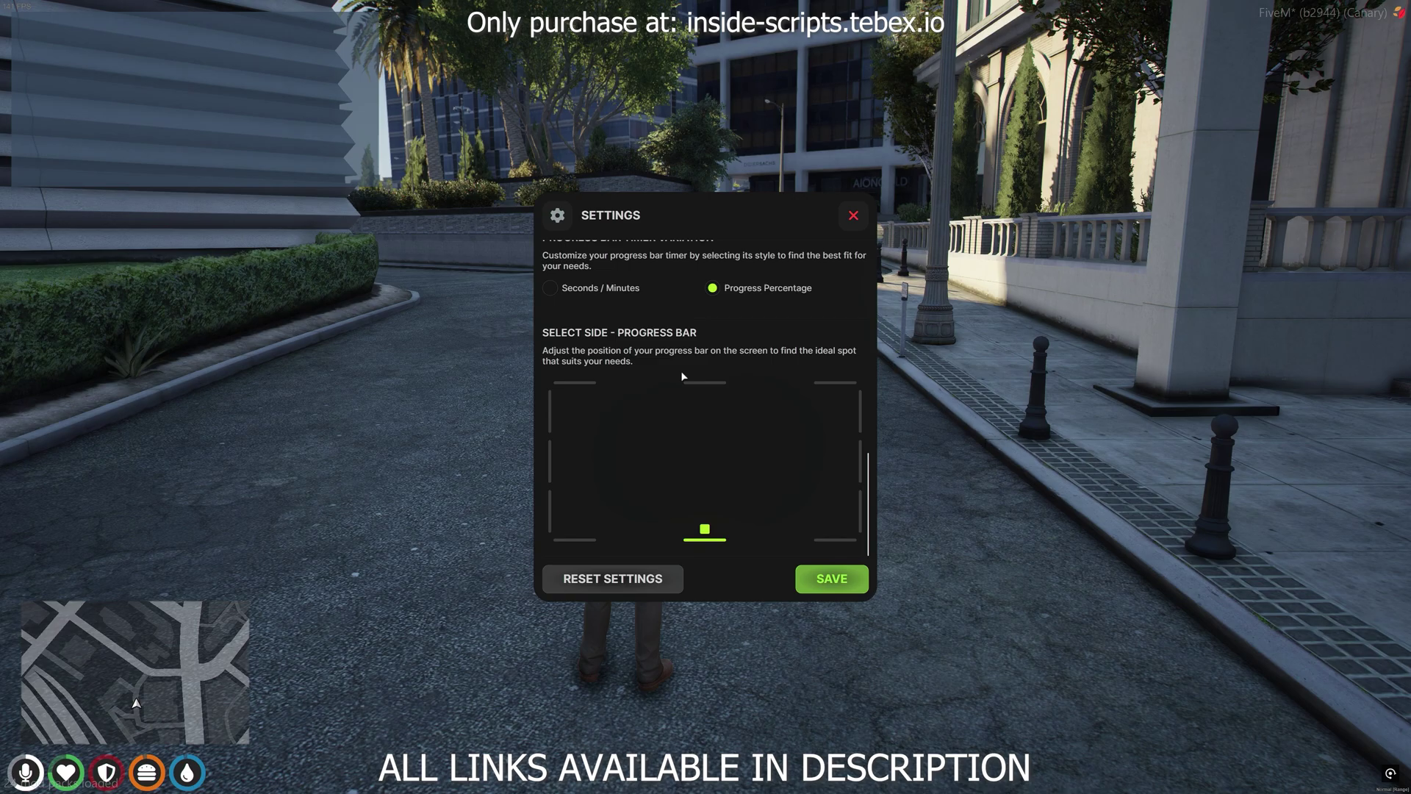
left_click(709, 385)
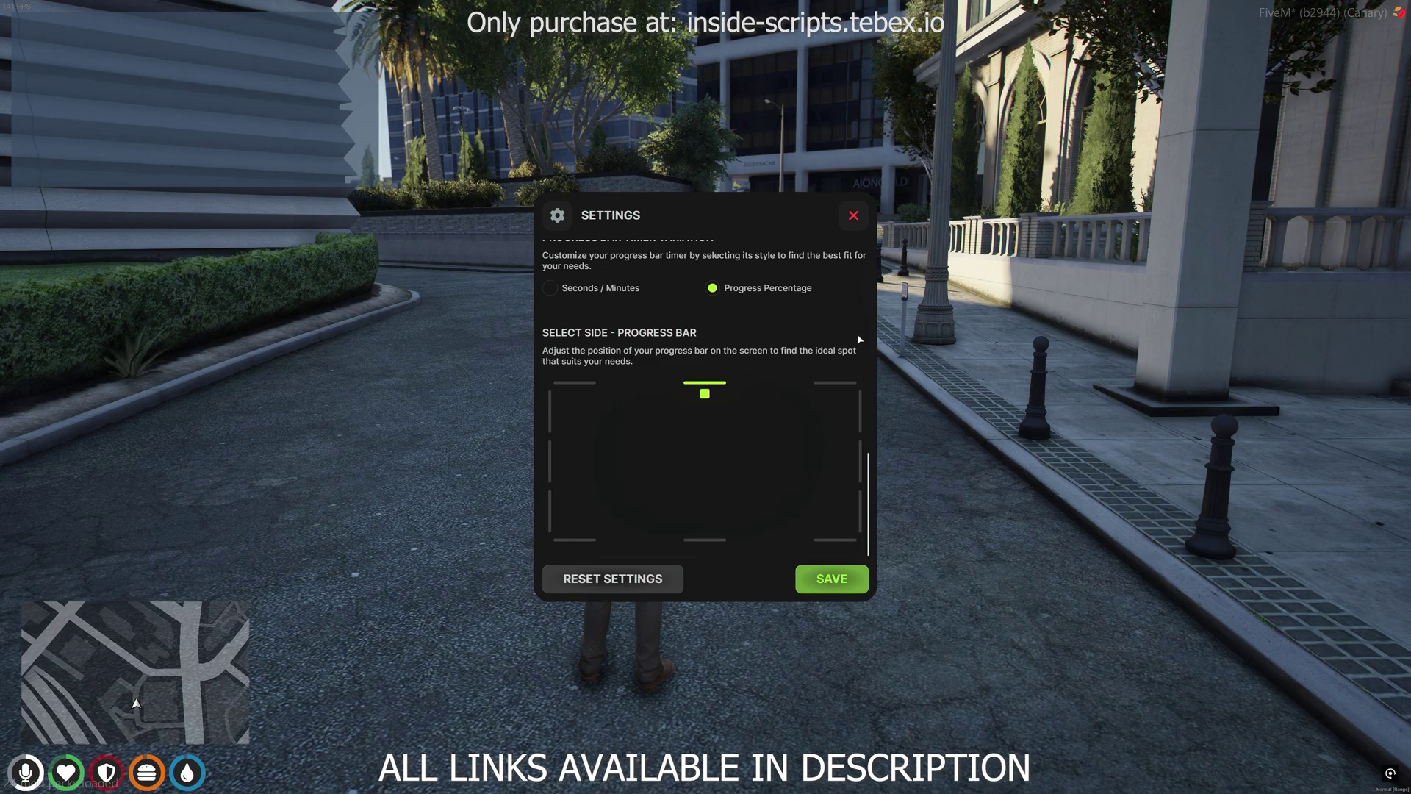
left_click(832, 579)
Step: Test the blue progress bar with the cleaning action, then reset UI settings to defaults and close
key("e")
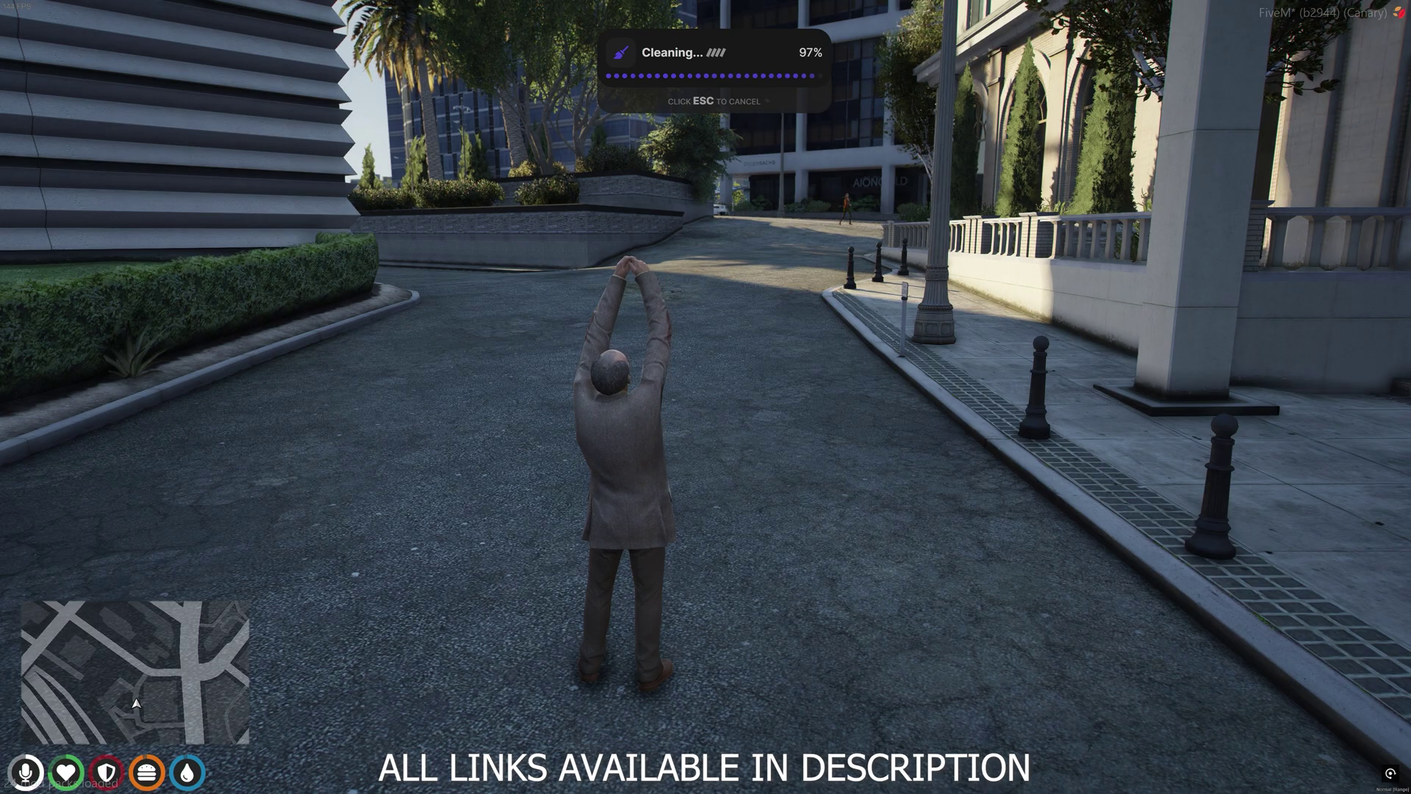
key("w")
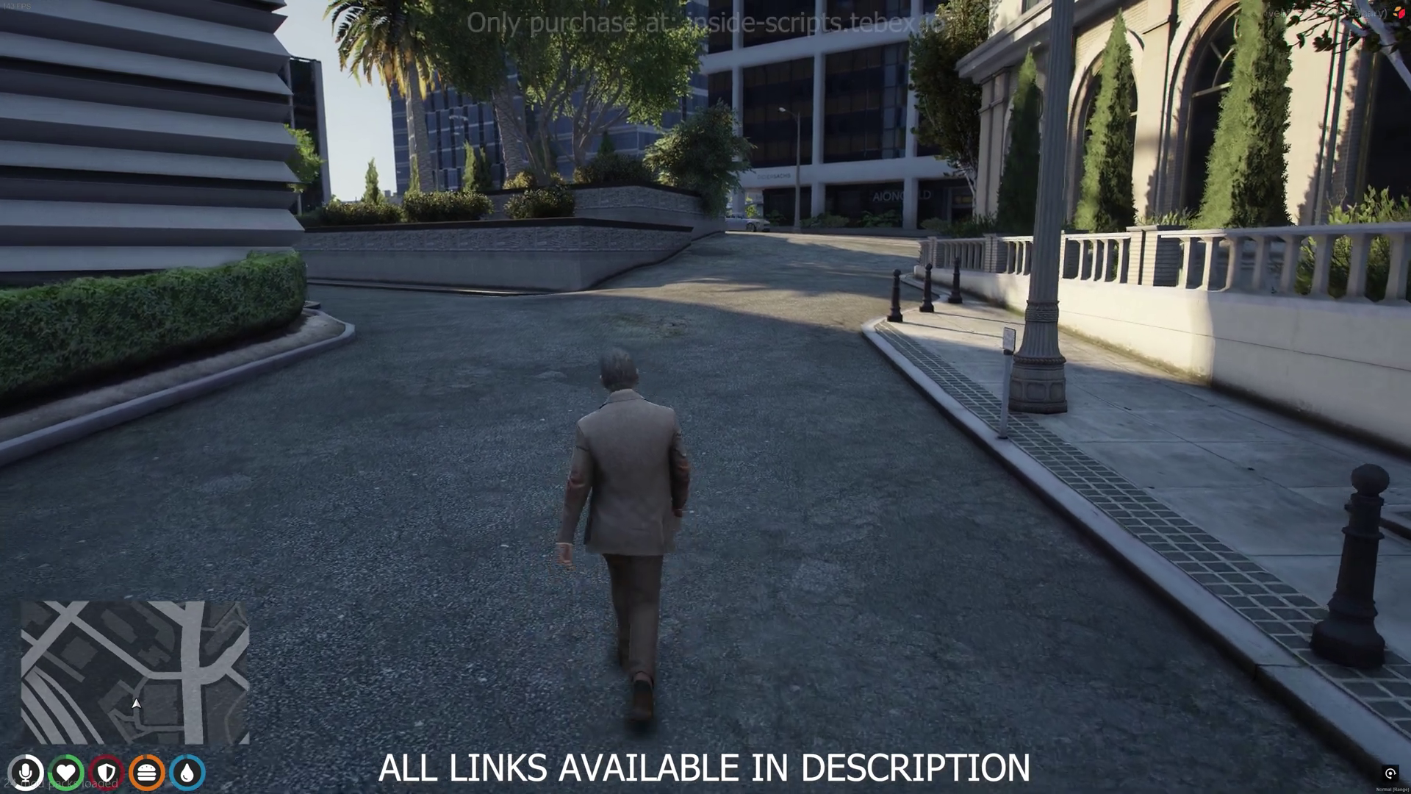
key("F10")
scroll(702, 450, "down", 1)
scroll(701, 451, "down", 2)
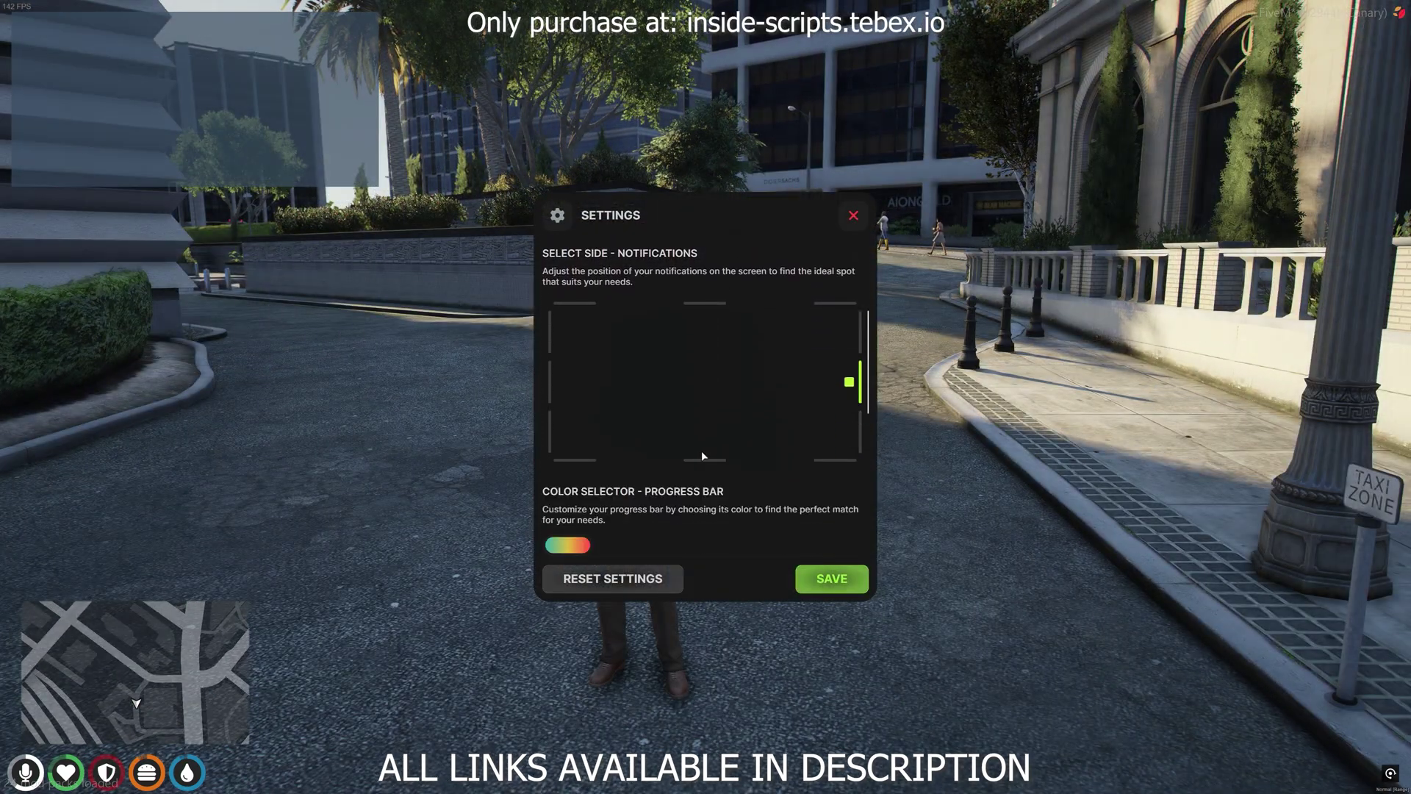
scroll(702, 450, "down", 2)
scroll(701, 449, "down", 1)
left_click(652, 579)
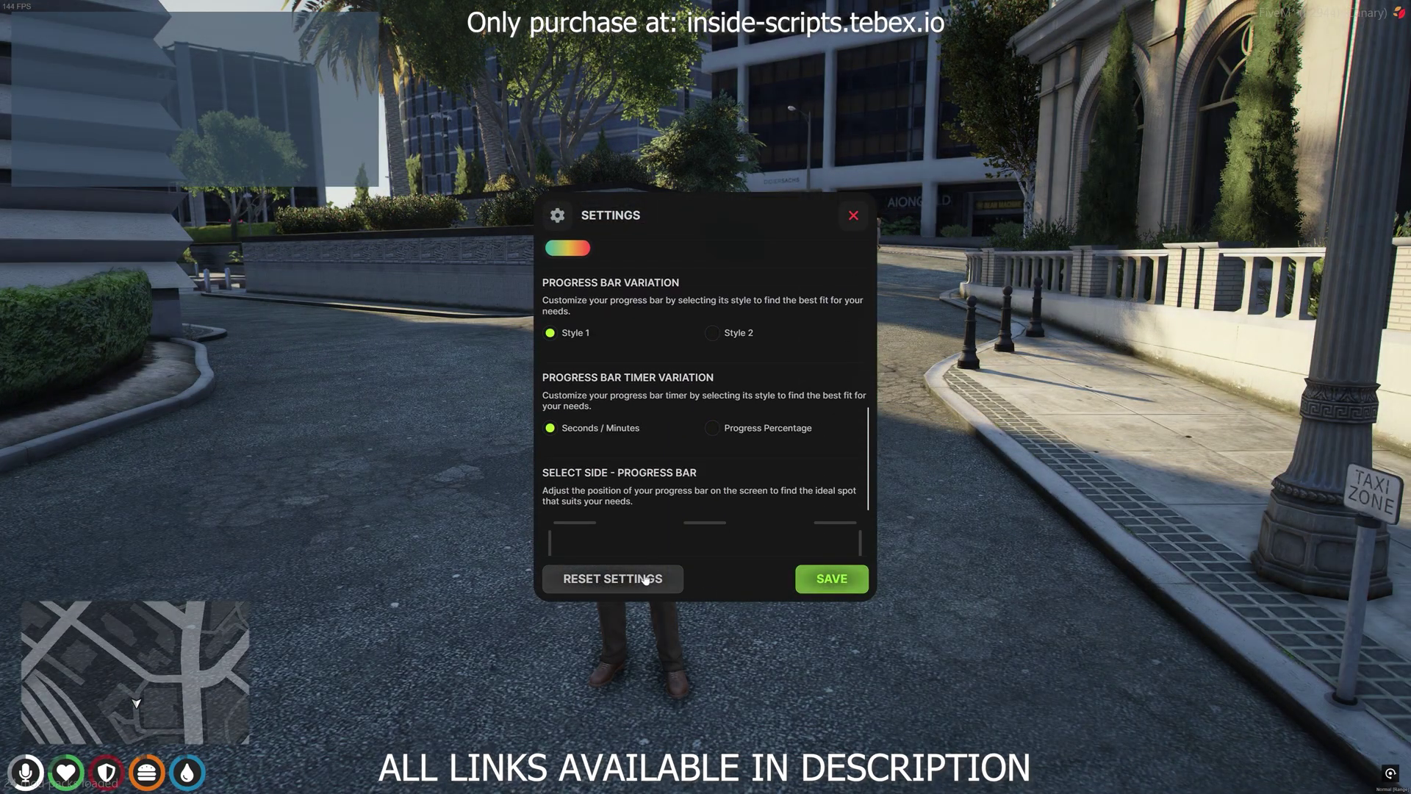
left_click(853, 214)
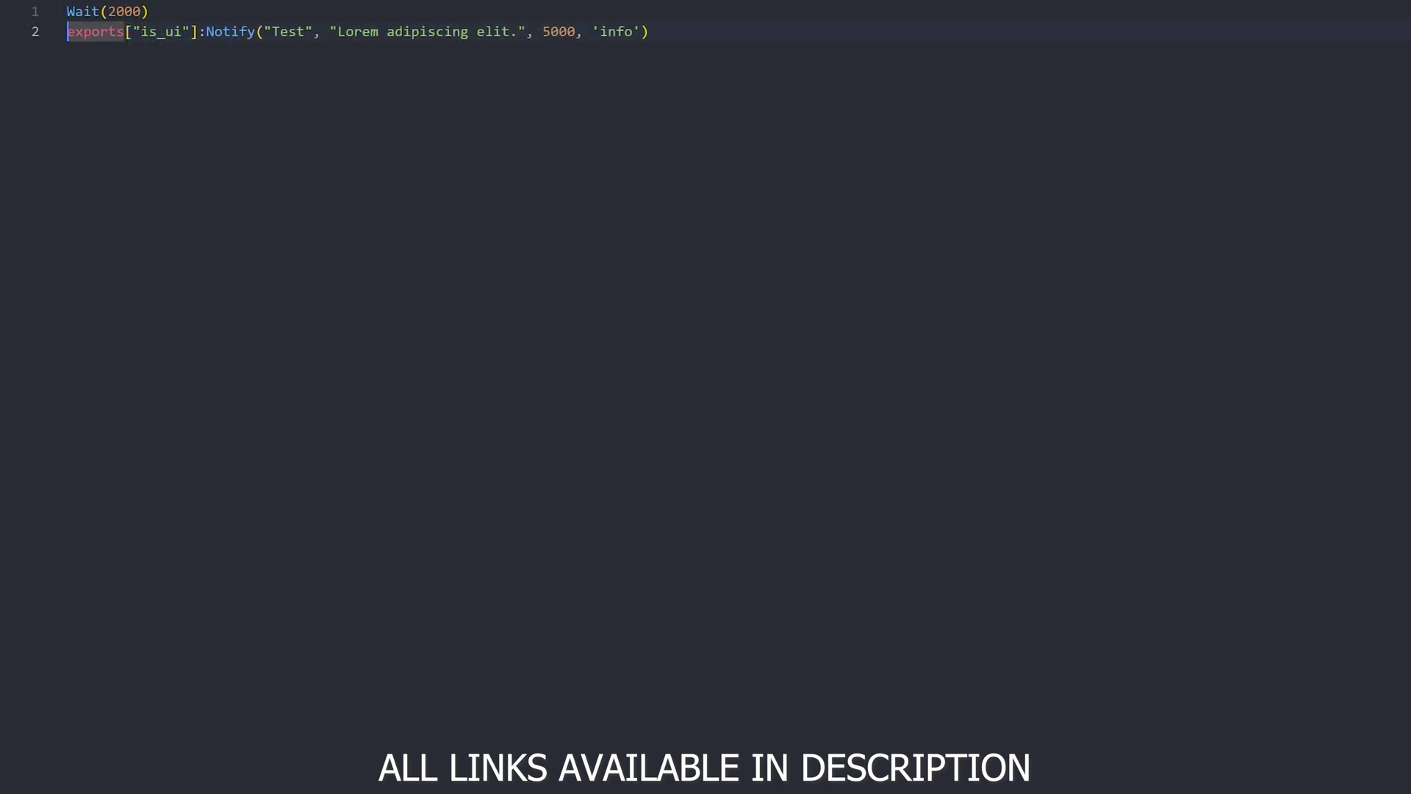
Step: Append an empty '' argument after 'info' at the end of the exports Notify line
key("End")
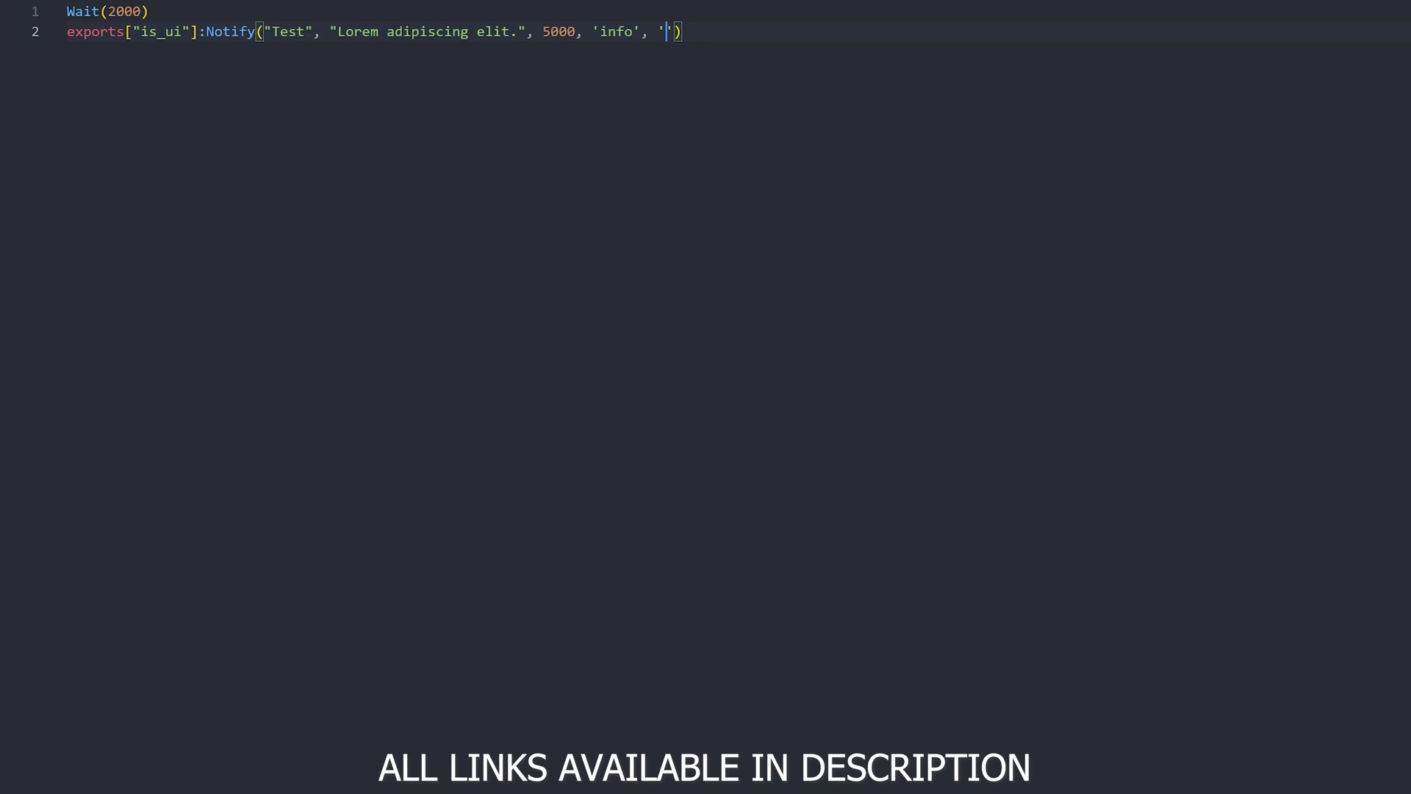
Step: Remove the 'info' arguments from the Notify call and add a new line below Wait(2000)
key("BackSpace")
key("BackSpace")
key("BackSpace")
type("style")
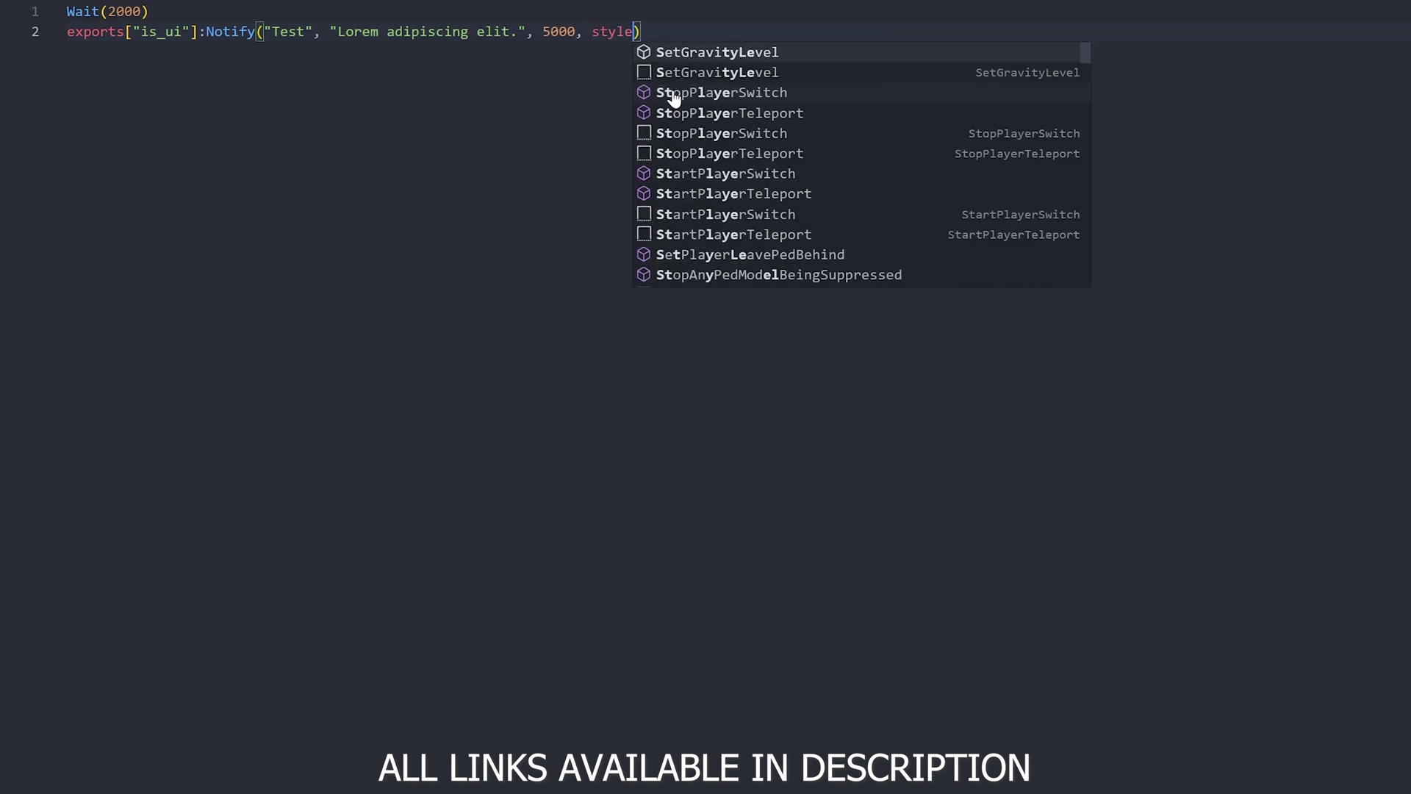
left_click(150, 11)
key("Return")
type("l")
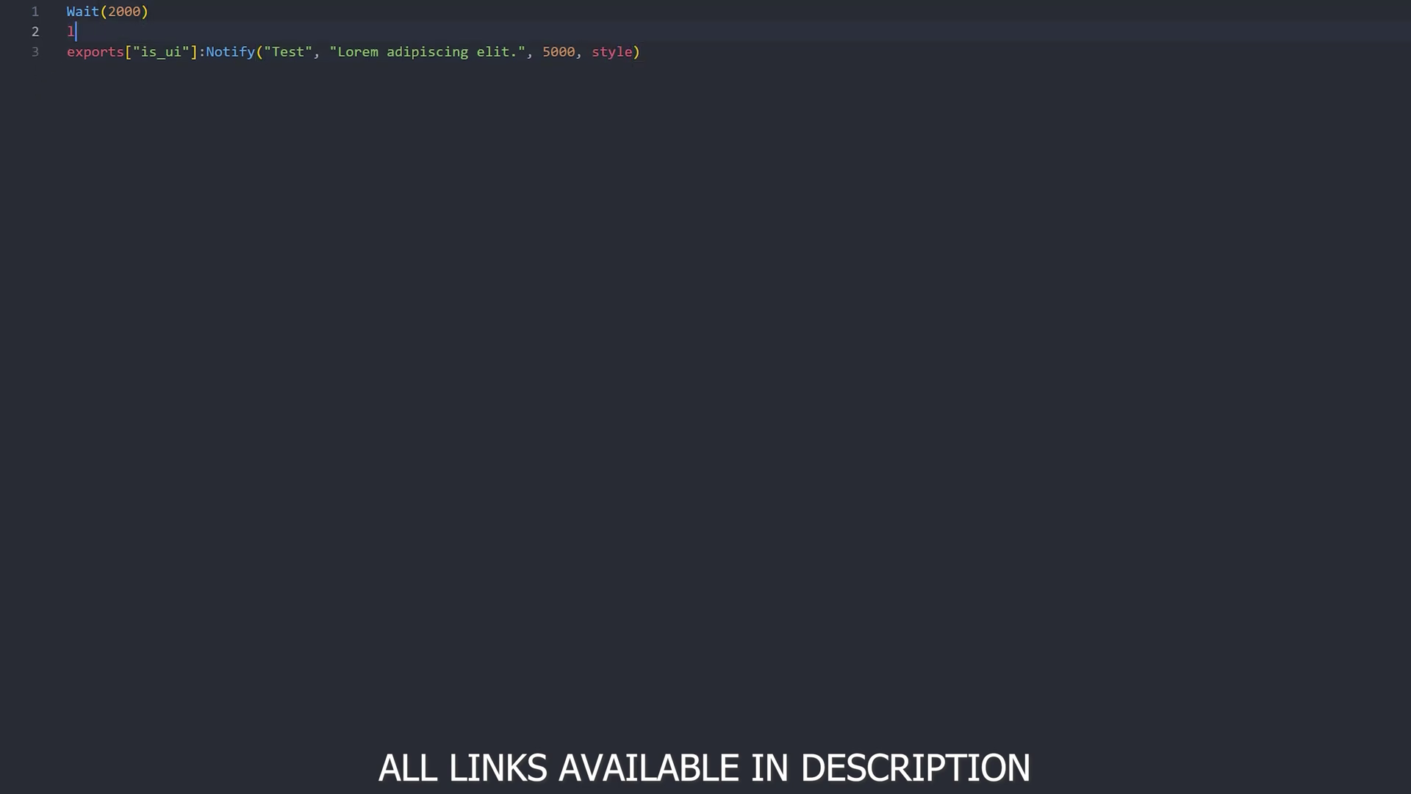
type("ocal style")
Step: Copy the info style's title, icon, colour and sound from config into the local style table and align them
key("ctrl+Tab")
key("shift+Down")
key("shift+Down")
key("shift+Down")
key("ctrl+c")
key("ctrl+Tab")
type("{")
key("Return")
key("ctrl+v")
left_click_drag(437, 113, 166, 72)
key("shift+Tab")
key("shift+Tab")
left_click(636, 153)
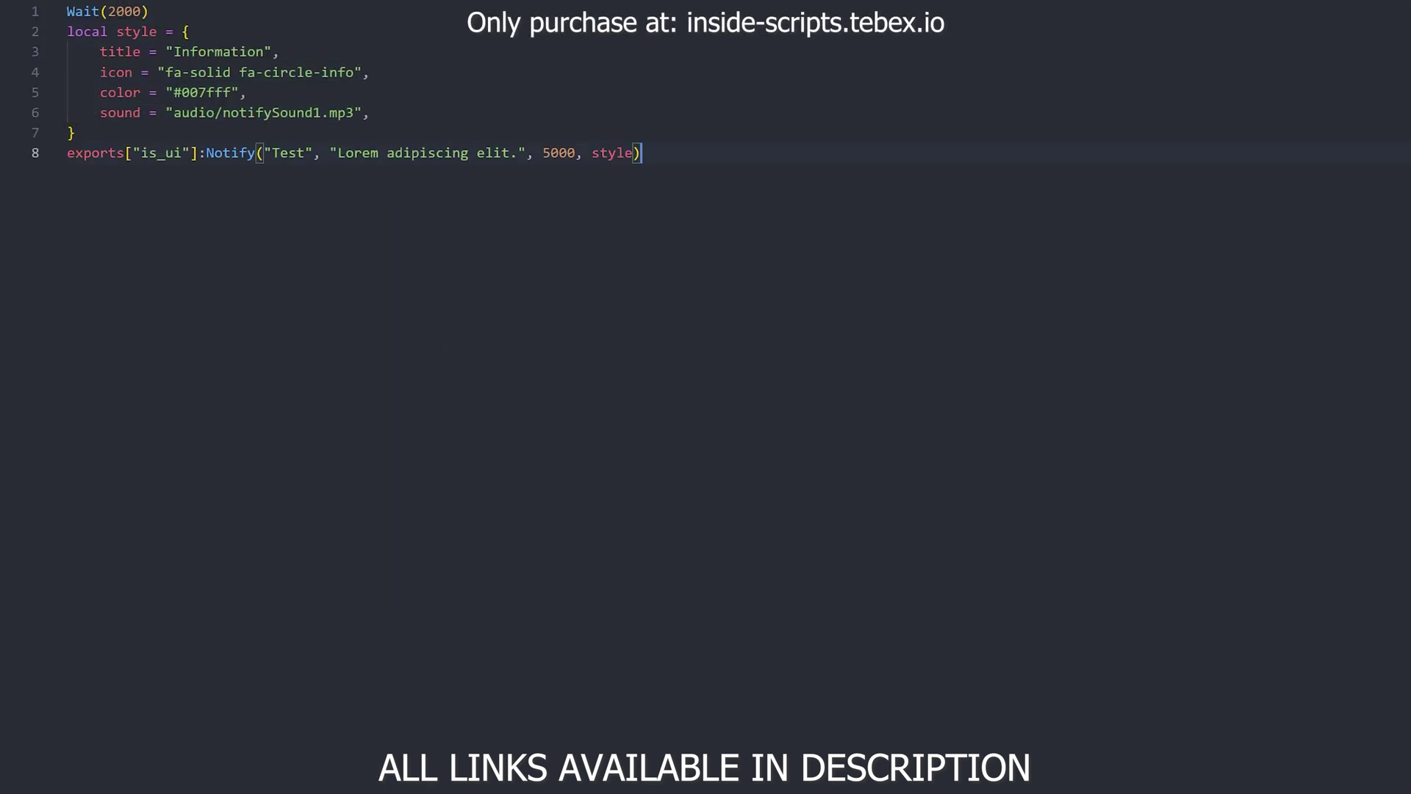